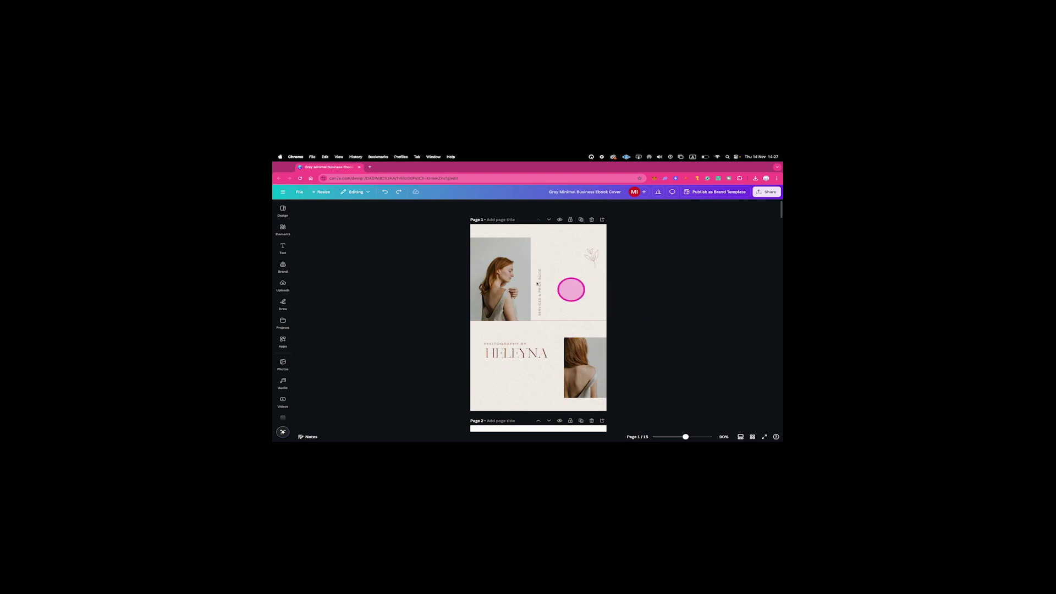
# Insert dynamic page numbers across all 15 pages from the Text panel
pyautogui.click(282, 246)
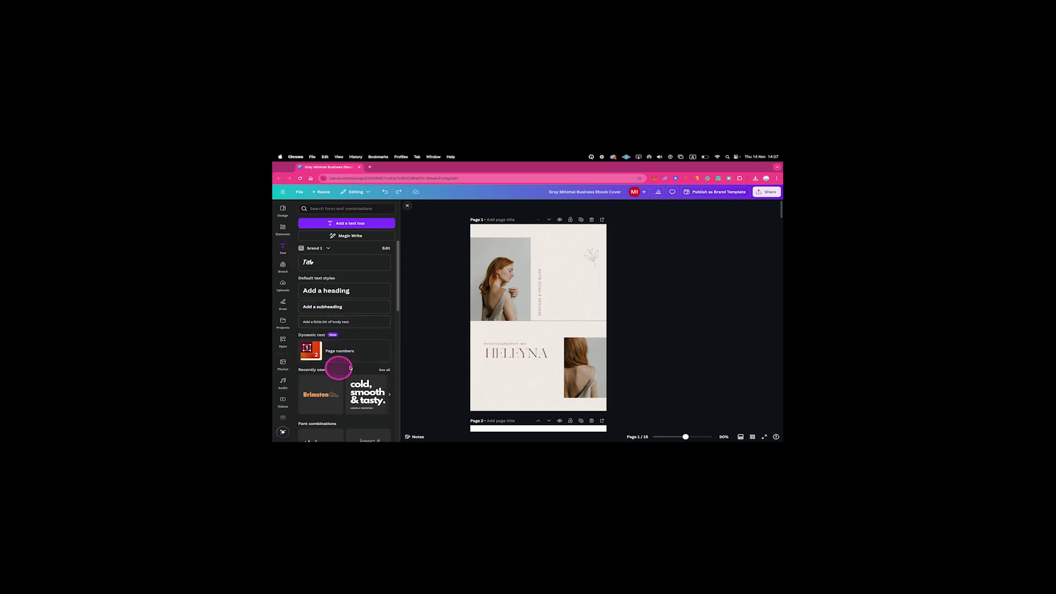
pyautogui.click(344, 351)
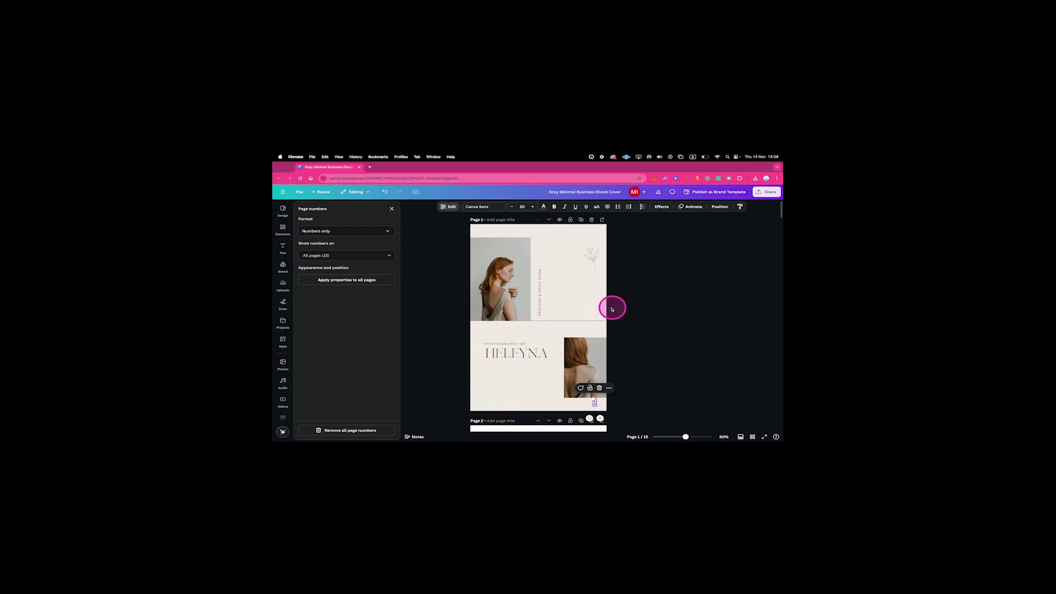
pyautogui.scroll(-5, 636, 309)
pyautogui.scroll(-8, 640, 298)
pyautogui.scroll(-5, 640, 298)
pyautogui.scroll(-6, 641, 297)
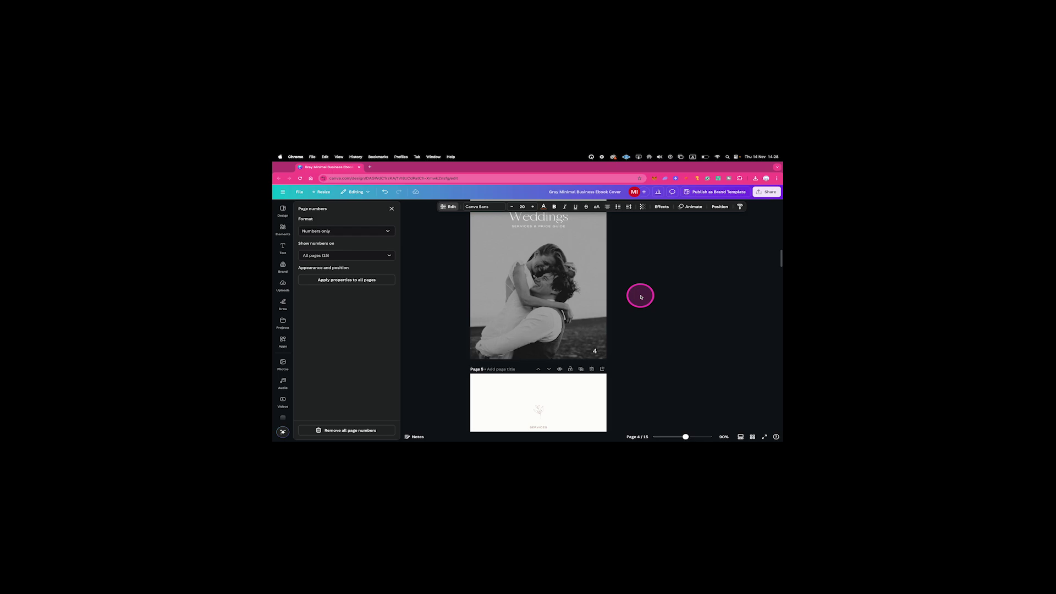
pyautogui.scroll(-6, 641, 297)
pyautogui.scroll(-6, 640, 298)
pyautogui.scroll(-6, 640, 298)
pyautogui.scroll(-2, 640, 297)
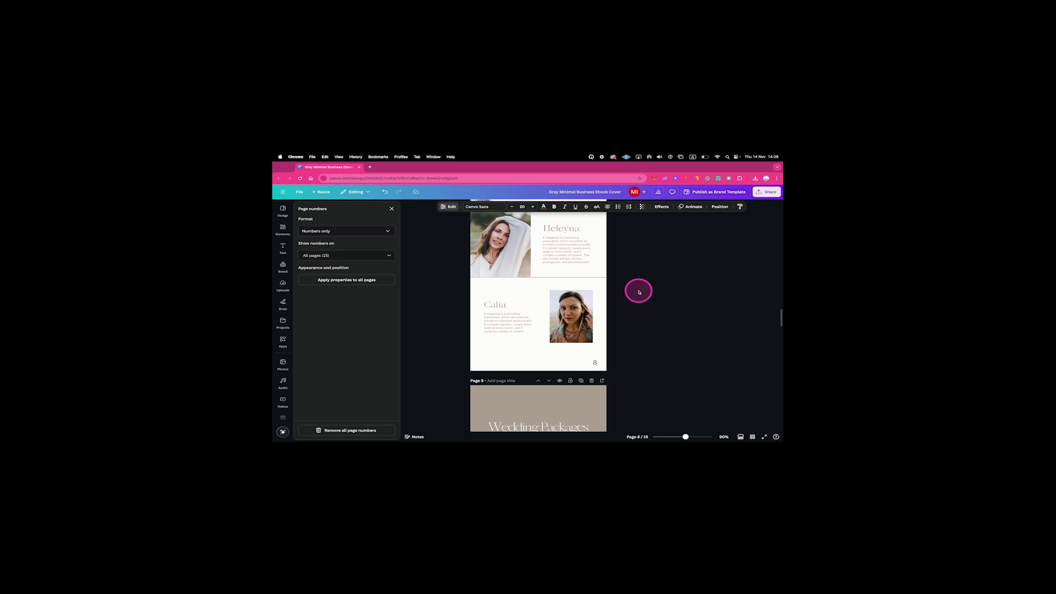
pyautogui.scroll(-5, 640, 293)
pyautogui.scroll(-5, 639, 292)
pyautogui.scroll(-5, 640, 292)
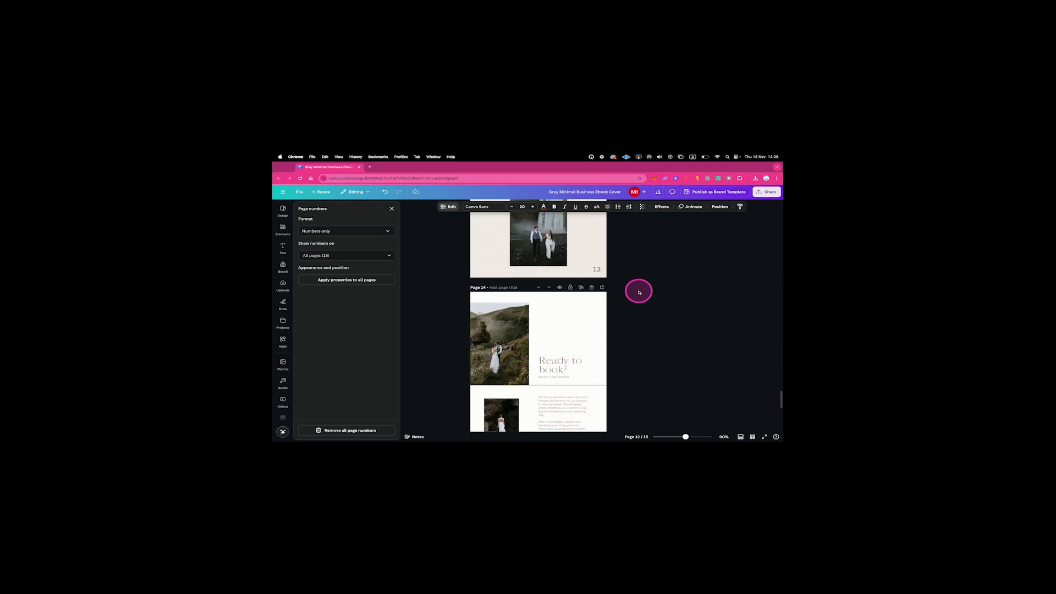
pyautogui.scroll(-5, 639, 292)
# Close the page numbers settings after confirming numbers appear through page 14
pyautogui.click(639, 292)
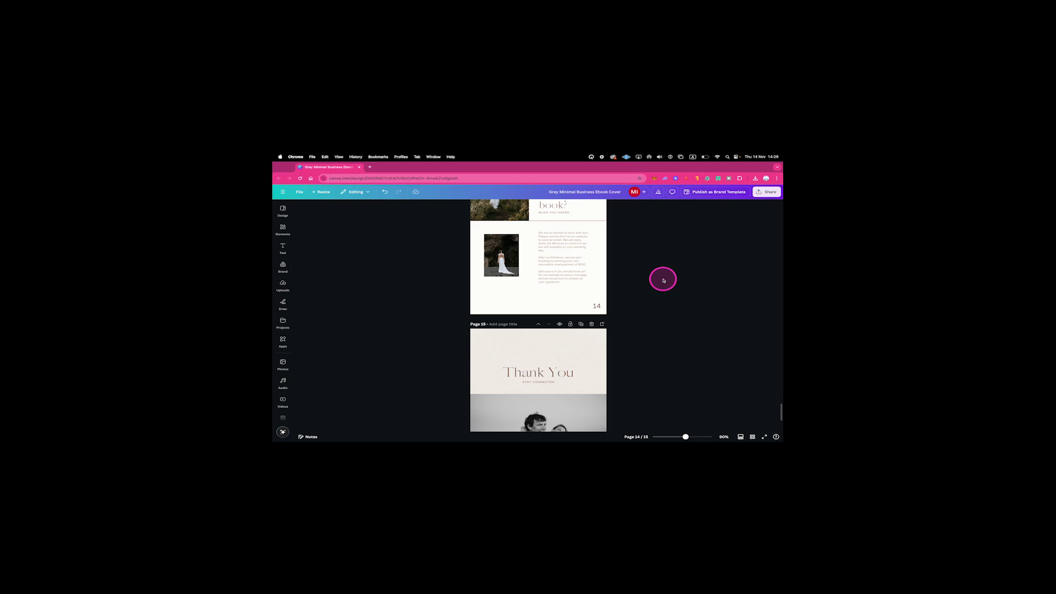
# Switch the page 14 number to TT Interphases and apply it to all Canva Sans text
pyautogui.click(596, 306)
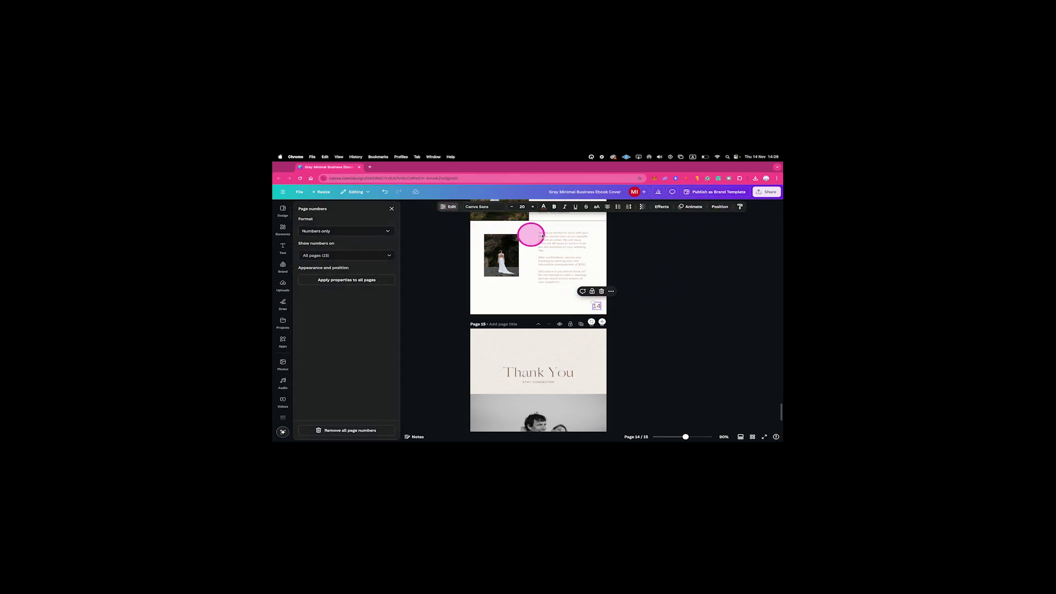
pyautogui.click(480, 207)
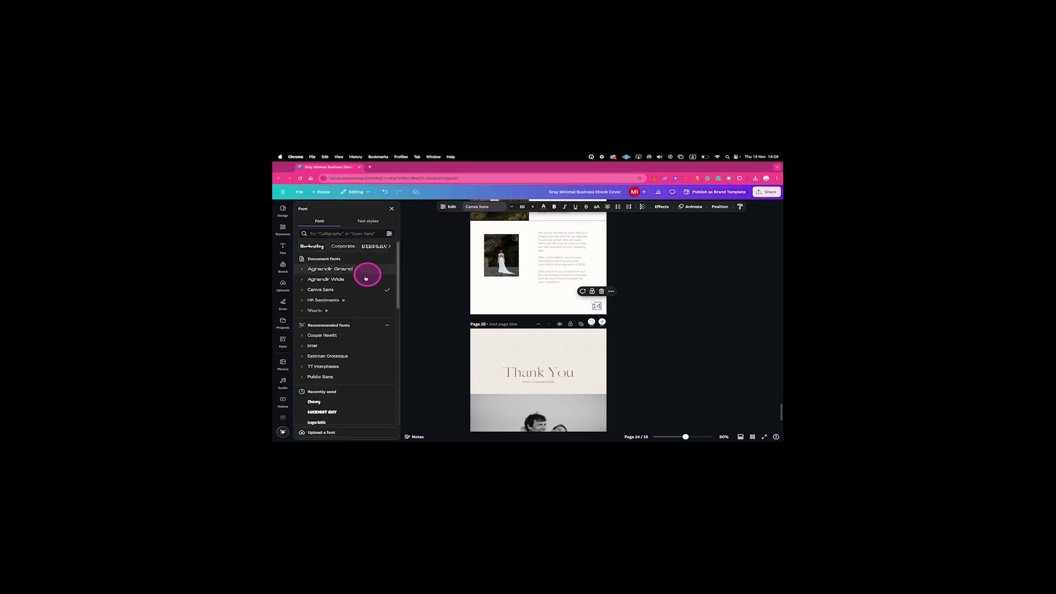
pyautogui.click(336, 365)
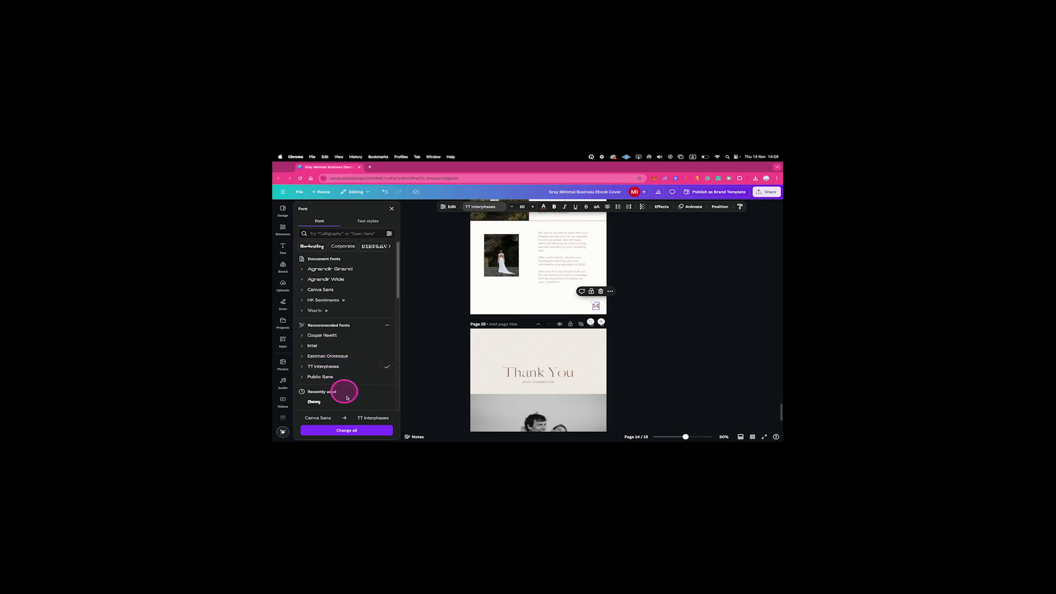
pyautogui.click(356, 431)
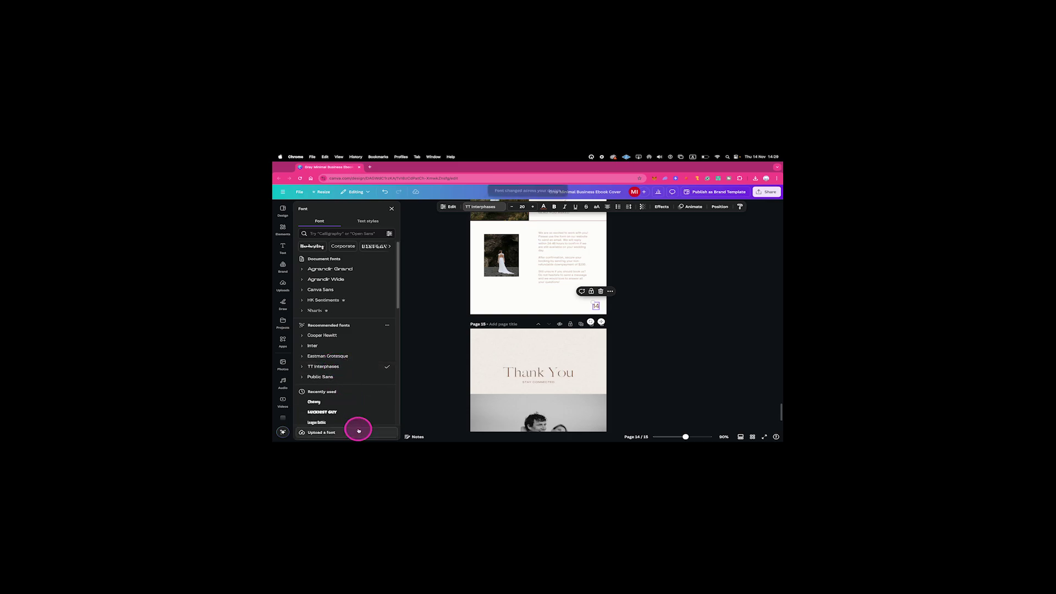
pyautogui.scroll(-3, 653, 346)
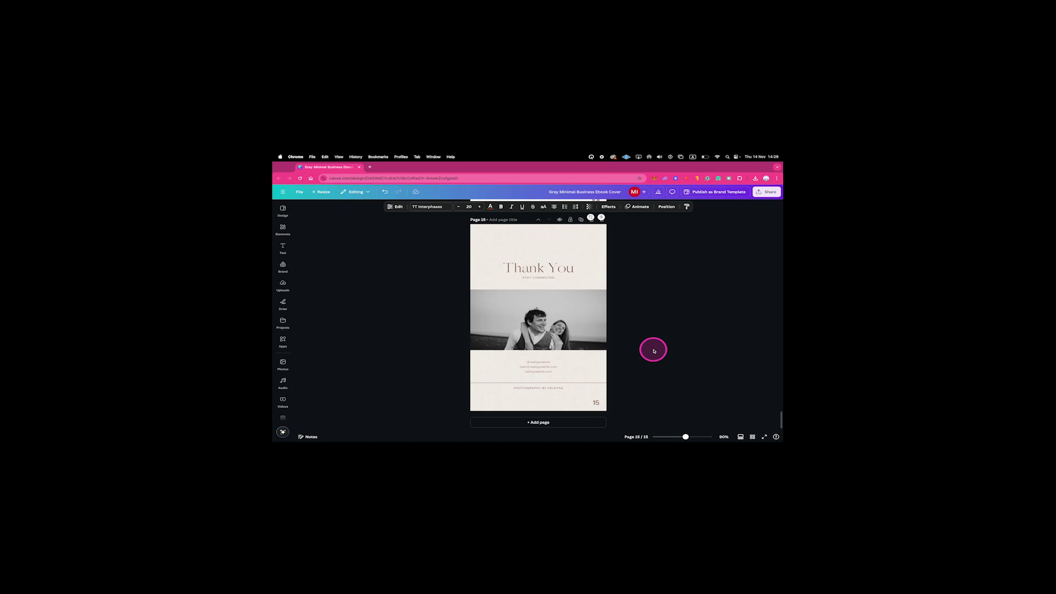
pyautogui.scroll(5, 652, 346)
pyautogui.scroll(4, 653, 351)
pyautogui.scroll(4, 654, 351)
pyautogui.scroll(4, 654, 350)
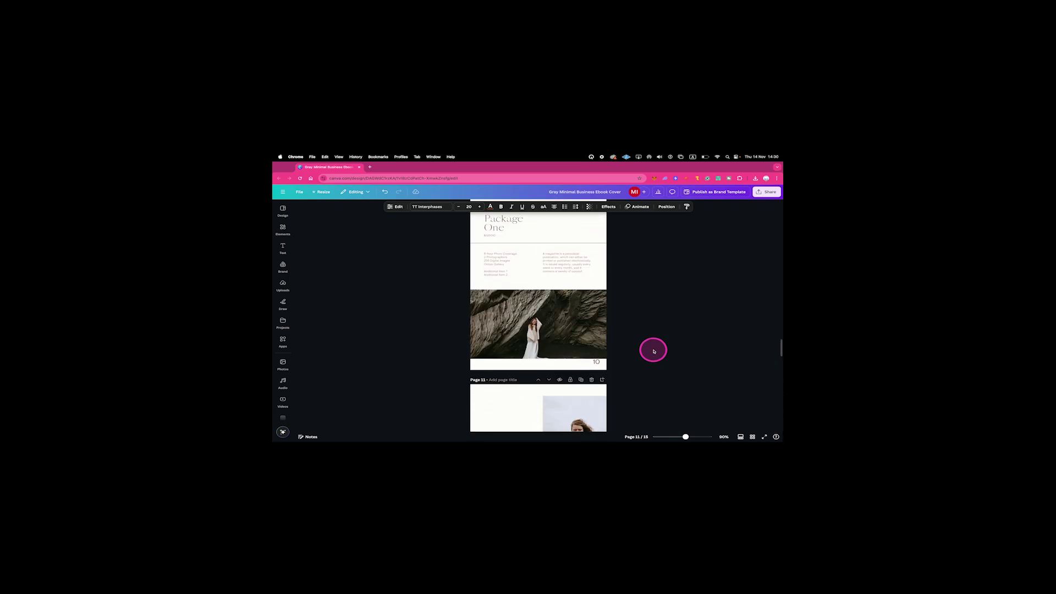
pyautogui.scroll(2, 654, 350)
pyautogui.scroll(3, 653, 351)
pyautogui.scroll(3, 653, 351)
pyautogui.scroll(3, 654, 351)
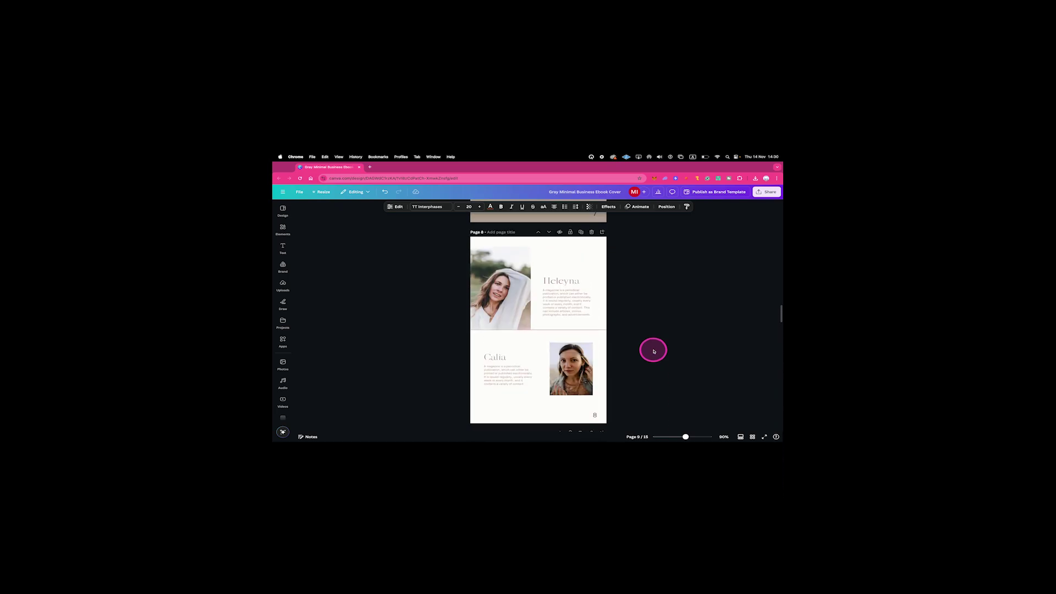